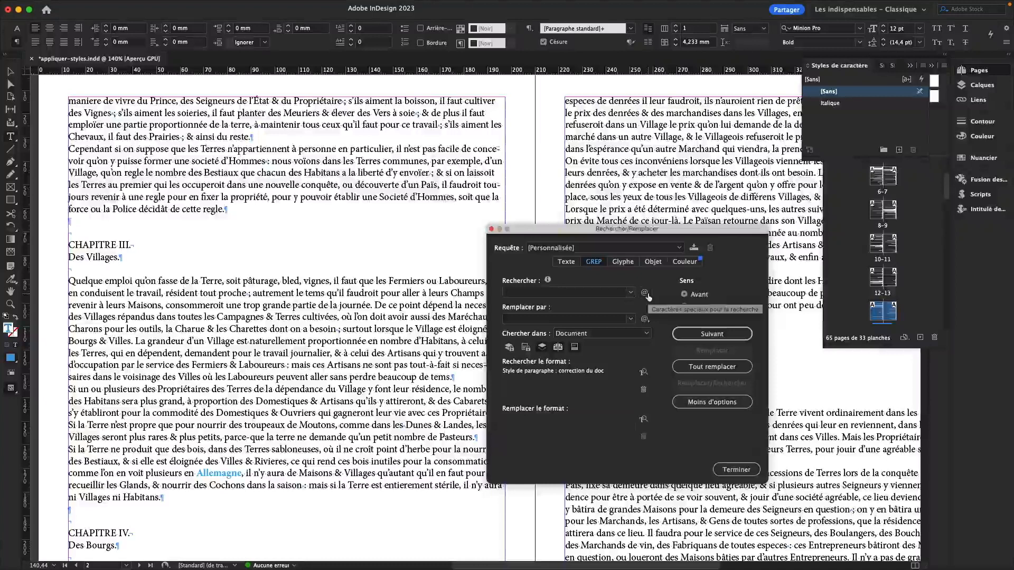
Step: Insert the any-space wildcard \s into the GREP Find field from the special characters list
left_click(647, 296)
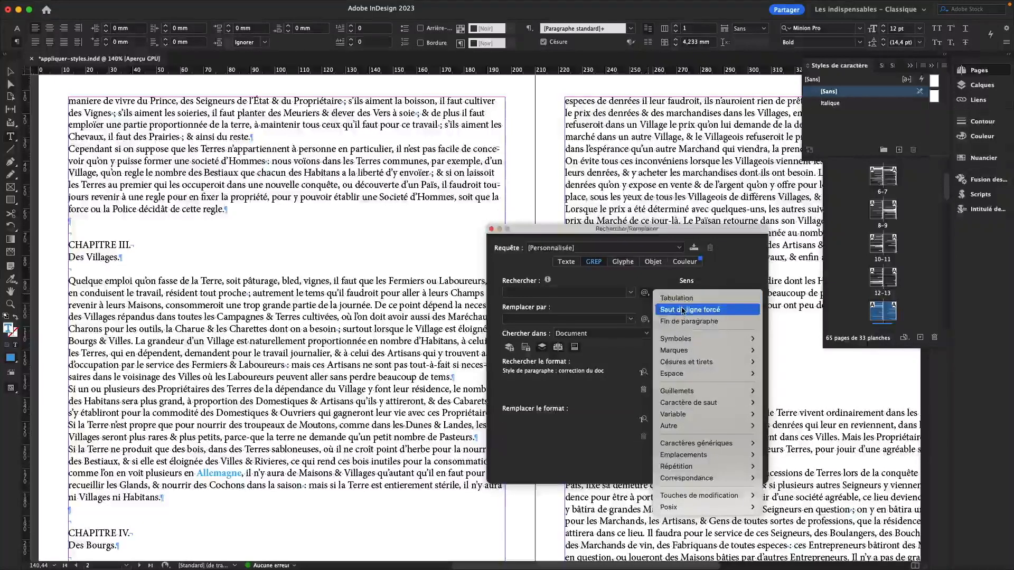
mouse_move(682, 341)
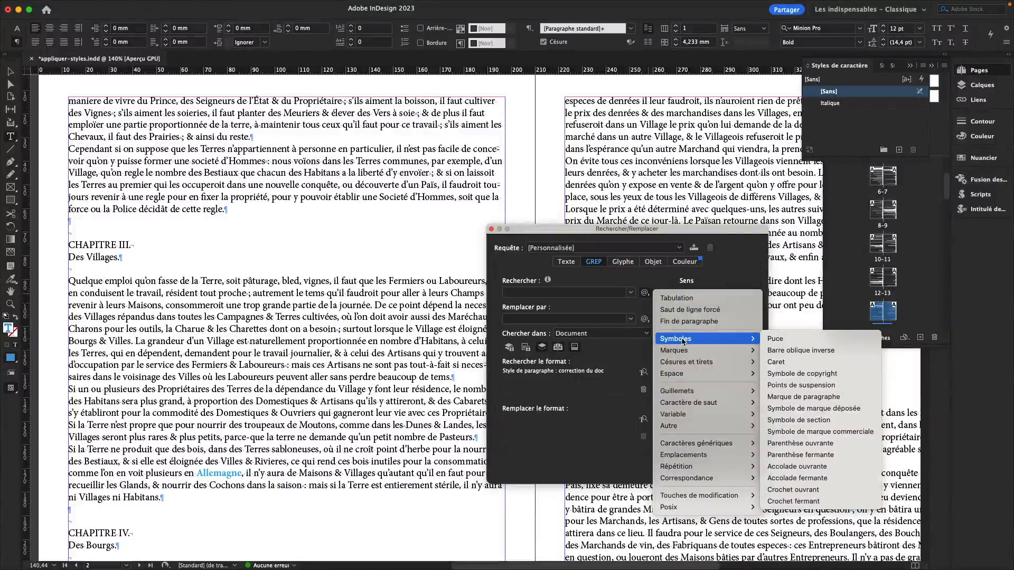
left_click(645, 294)
left_click(645, 294)
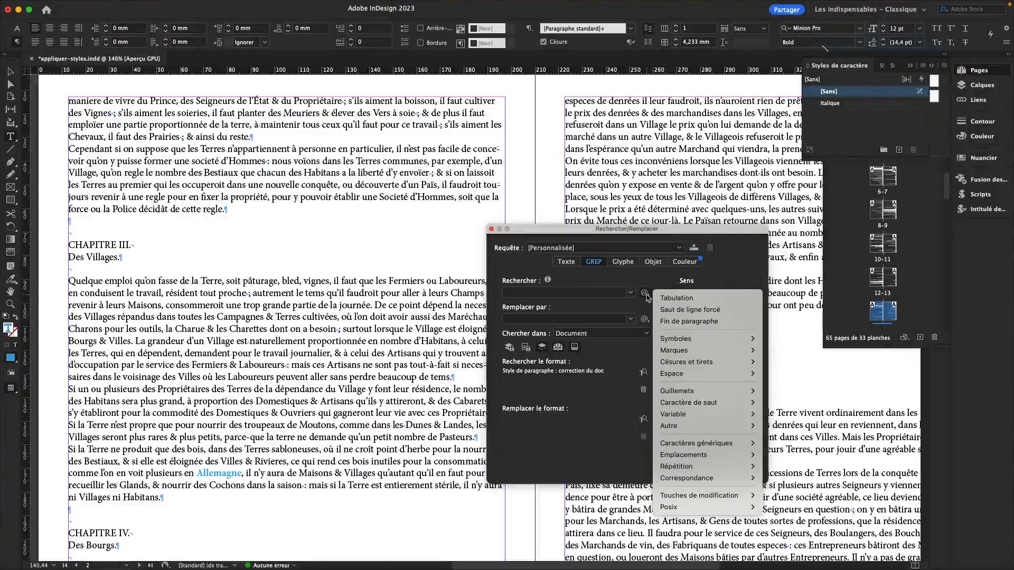
mouse_move(696, 390)
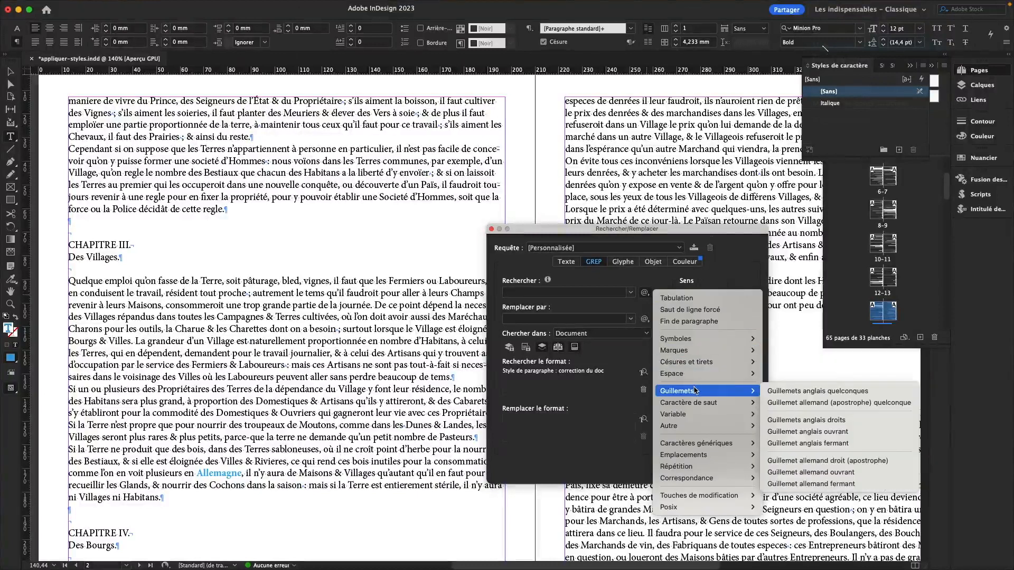
mouse_move(709, 445)
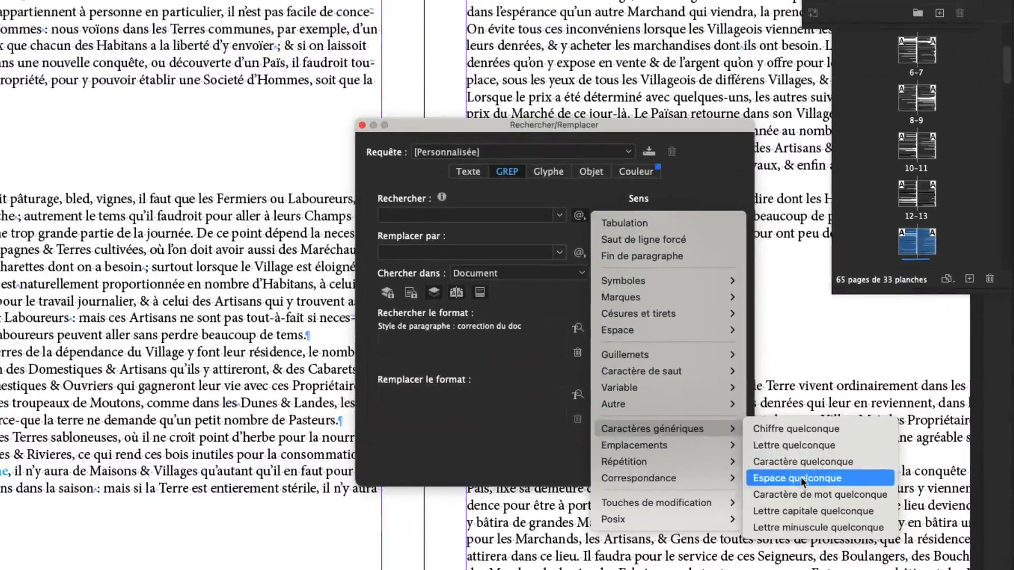
left_click(802, 479)
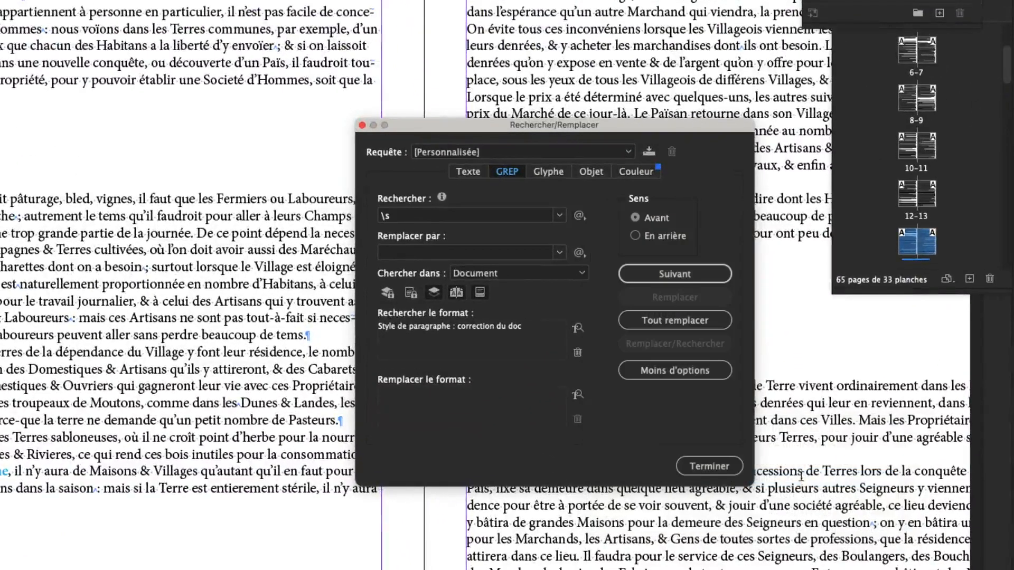
left_click_drag(399, 220, 382, 220)
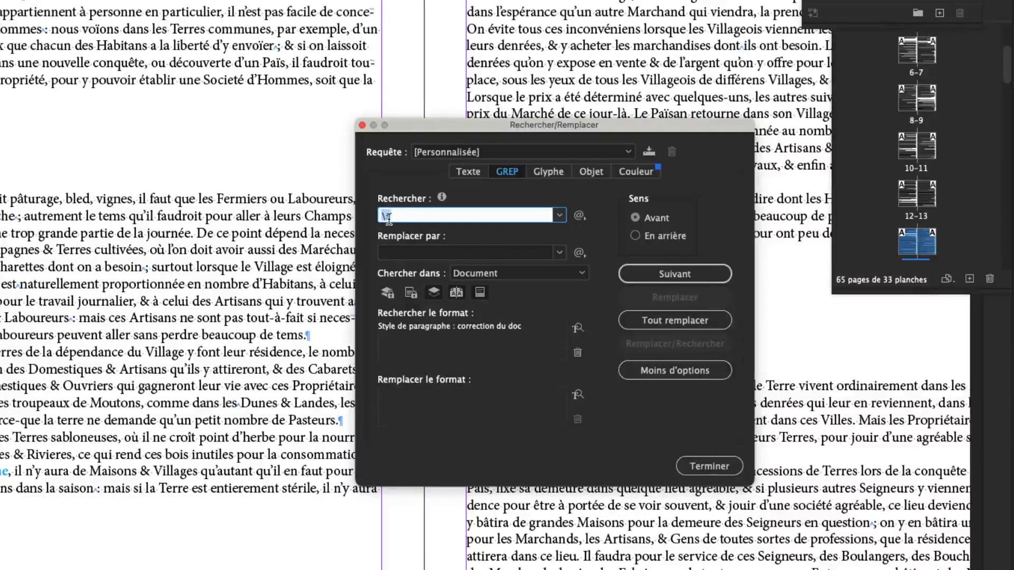
left_click(396, 216)
left_click_drag(392, 216, 381, 216)
left_click(394, 216)
double_click(388, 217)
left_click(402, 217)
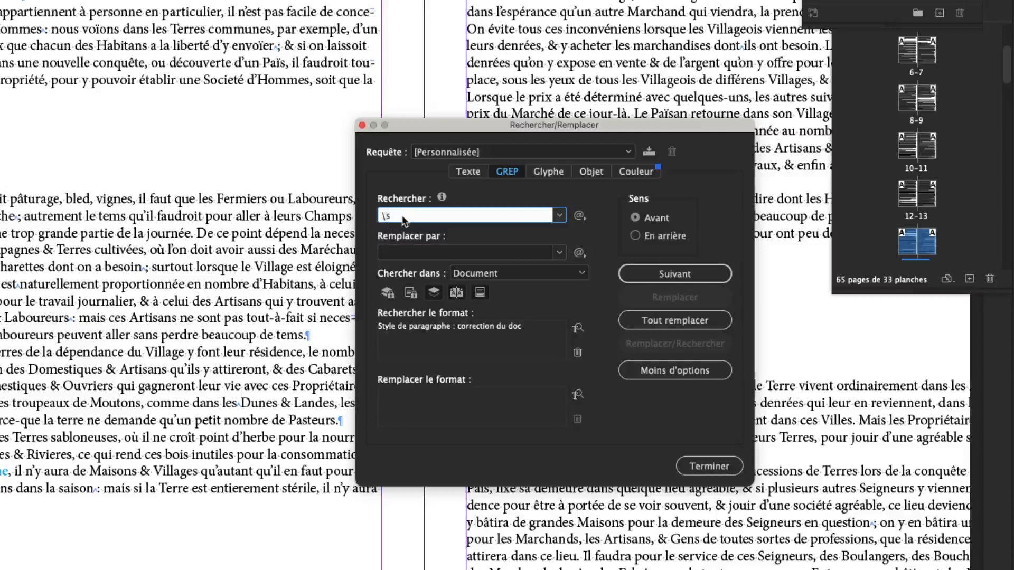
left_click(579, 216)
mouse_move(667, 431)
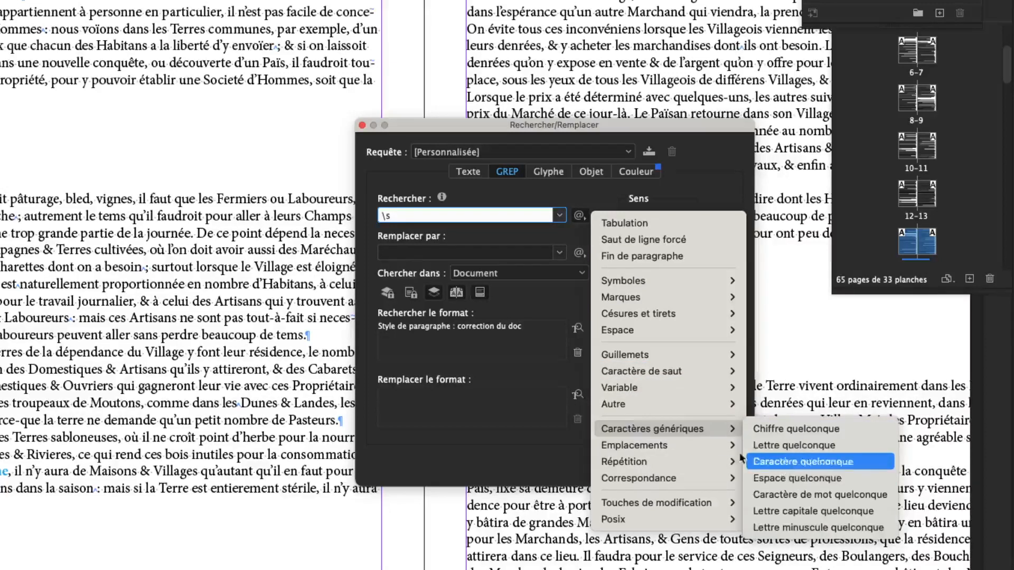
left_click(549, 296)
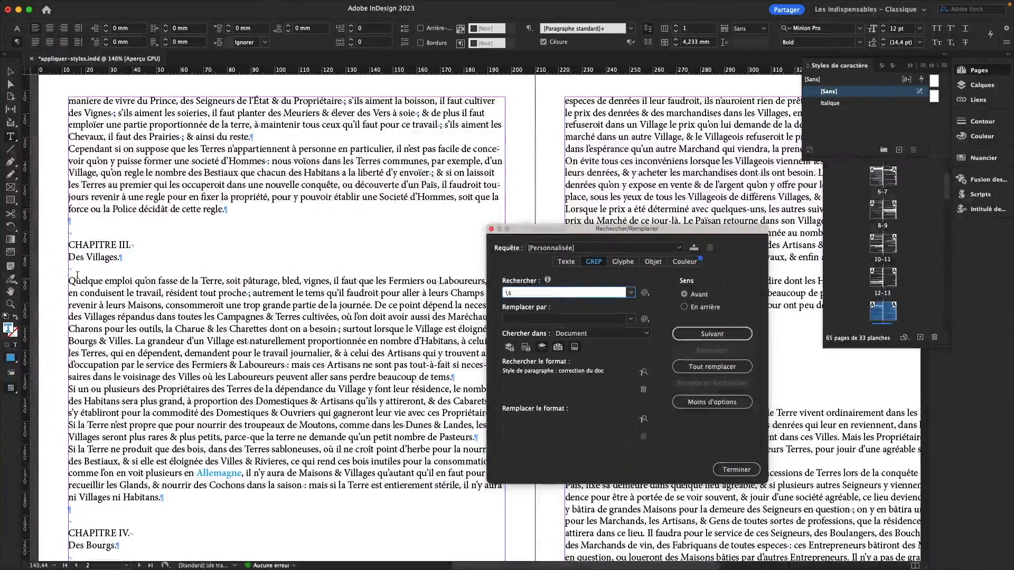
Step: Place the cursor at the start of the chapter text and search for the next space match
left_click(74, 278)
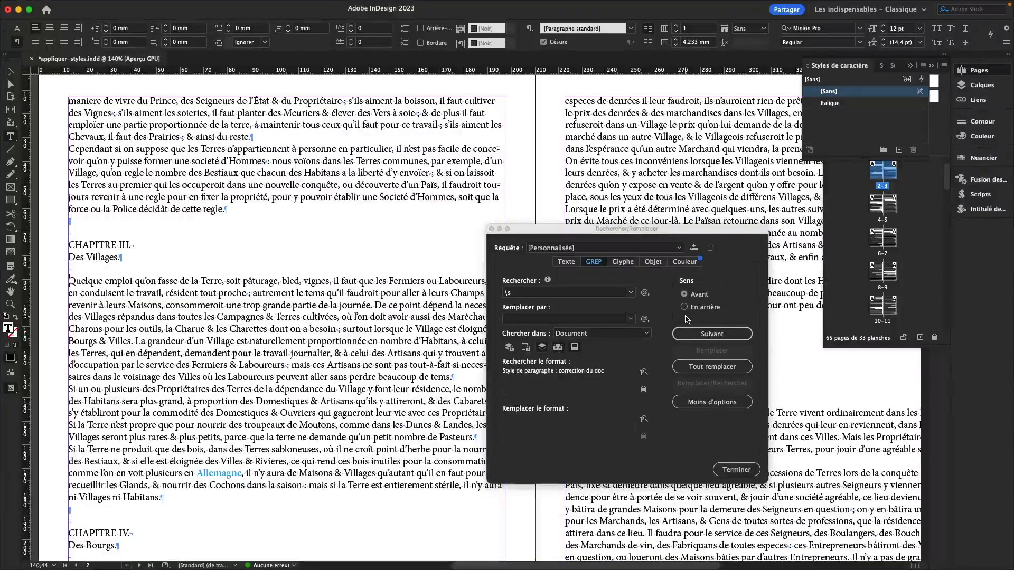
left_click(703, 335)
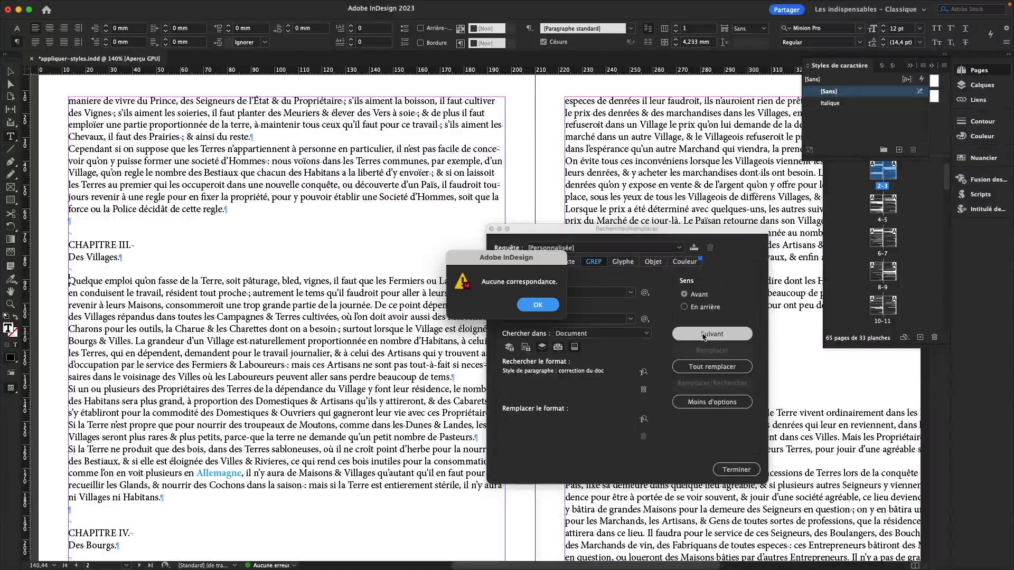
key("Return")
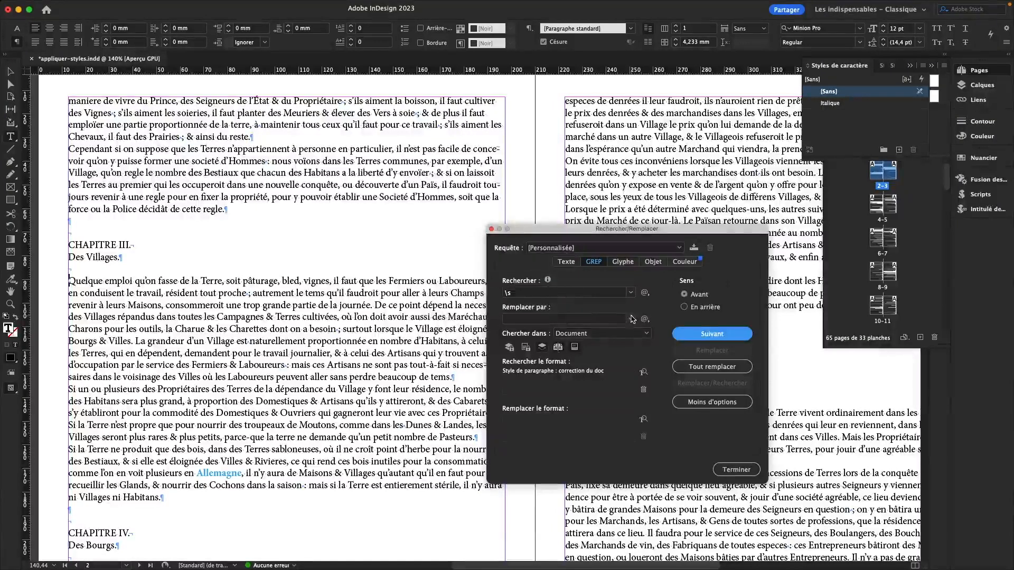
left_click(704, 334)
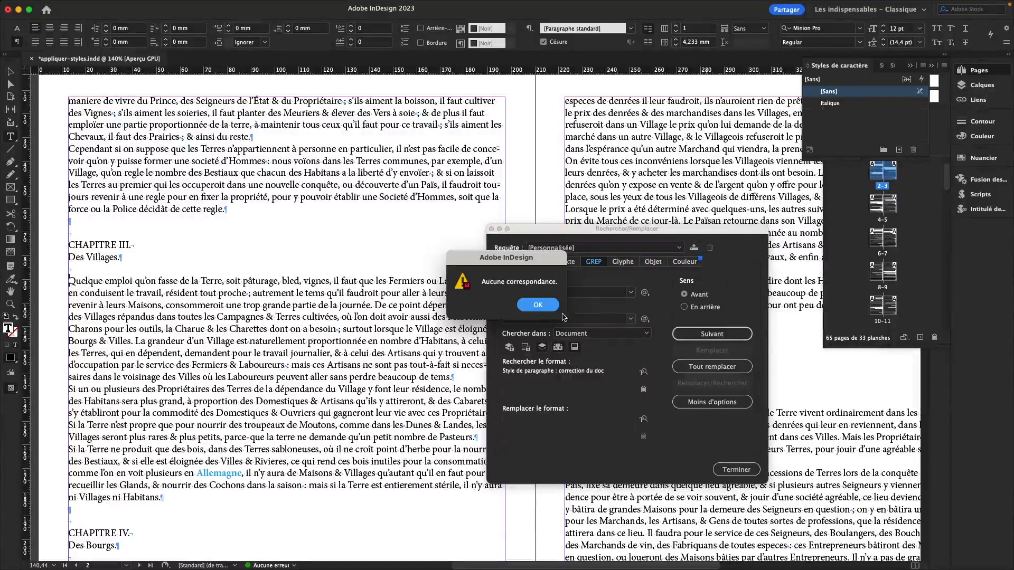
key("Return")
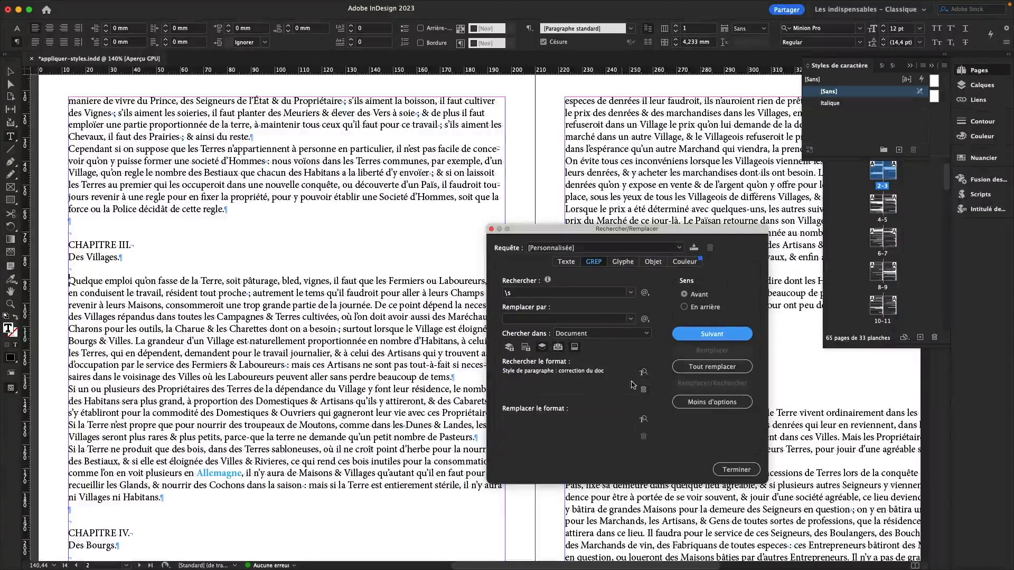
Step: Remove the paragraph style find format and step through successive space matches in the text
left_click(644, 390)
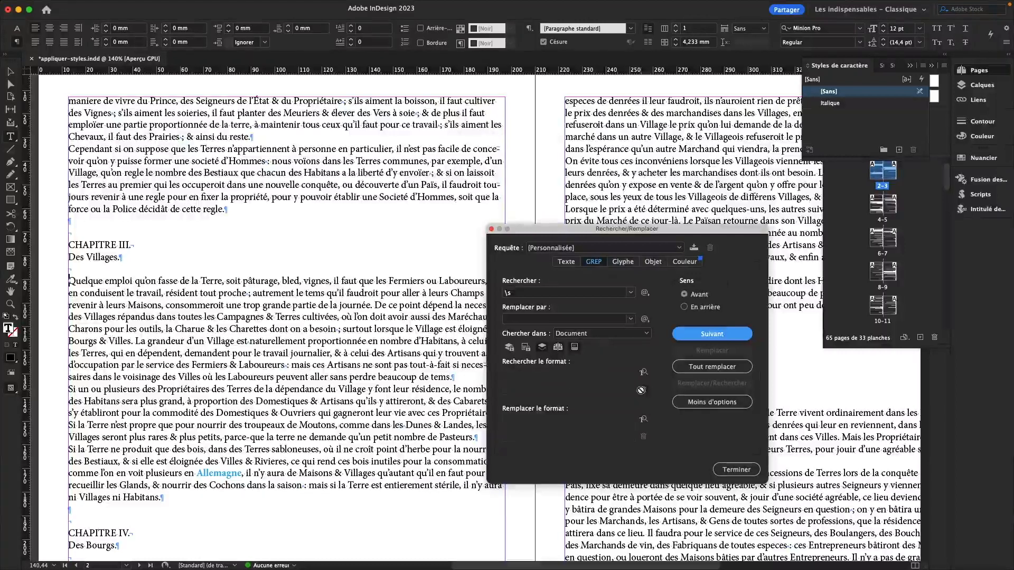
left_click(696, 334)
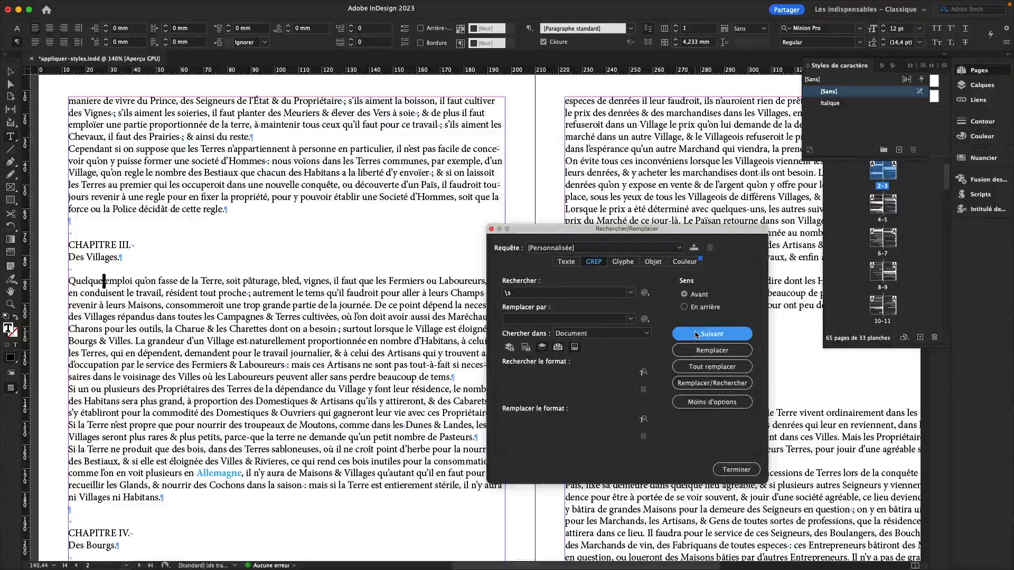
left_click(696, 334)
left_click(697, 334)
left_click(696, 334)
left_click(696, 335)
left_click(696, 334)
left_click(696, 335)
left_click(696, 334)
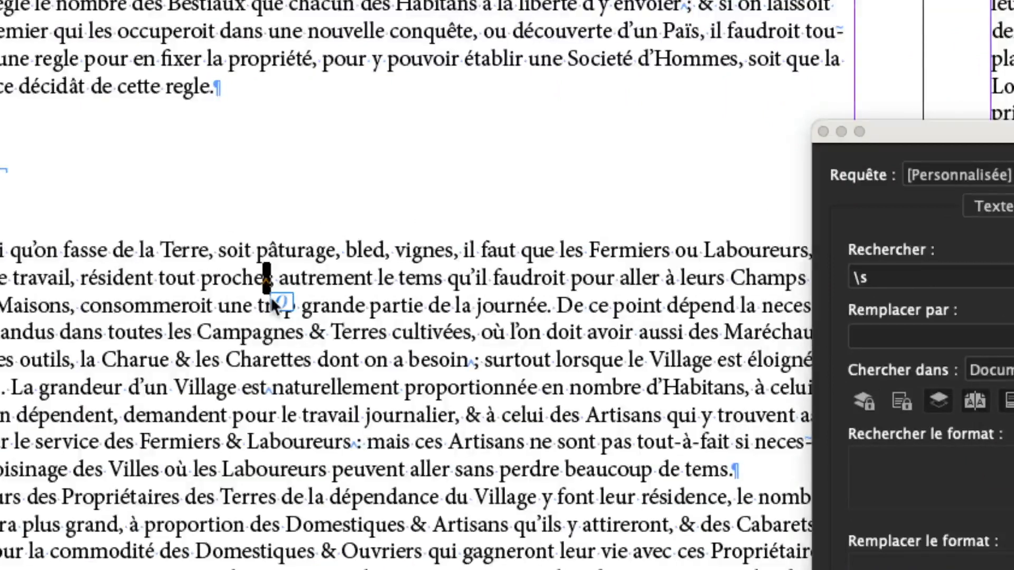
Step: Select the space before the semicolon after "proche" to inspect which kind of space it is
left_click(274, 278)
left_click_drag(264, 281, 271, 282)
left_click(271, 283)
left_click_drag(264, 283, 271, 282)
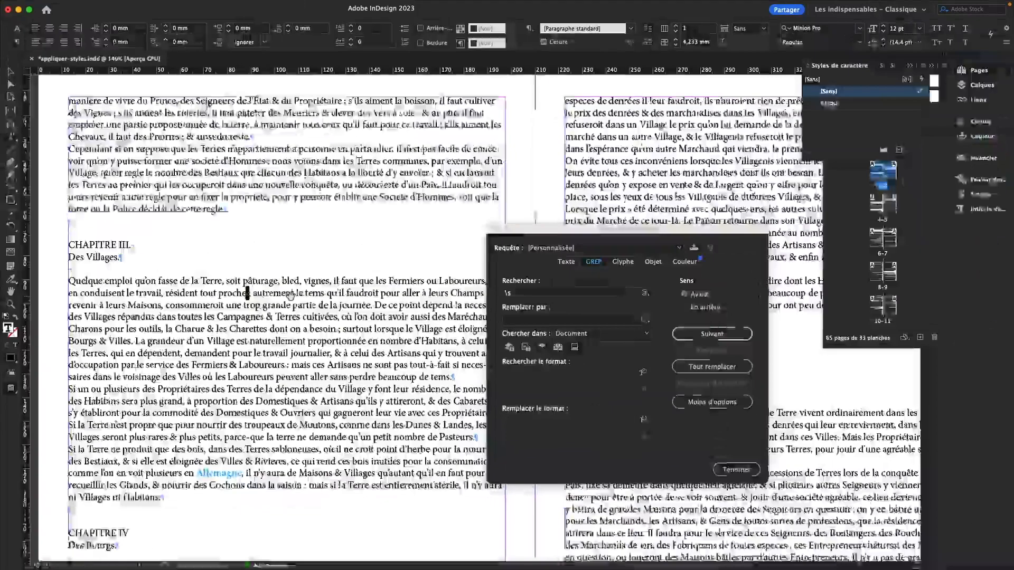
Step: Replace the Find expression with the nonbreaking space metacharacter ~S
left_click(505, 293)
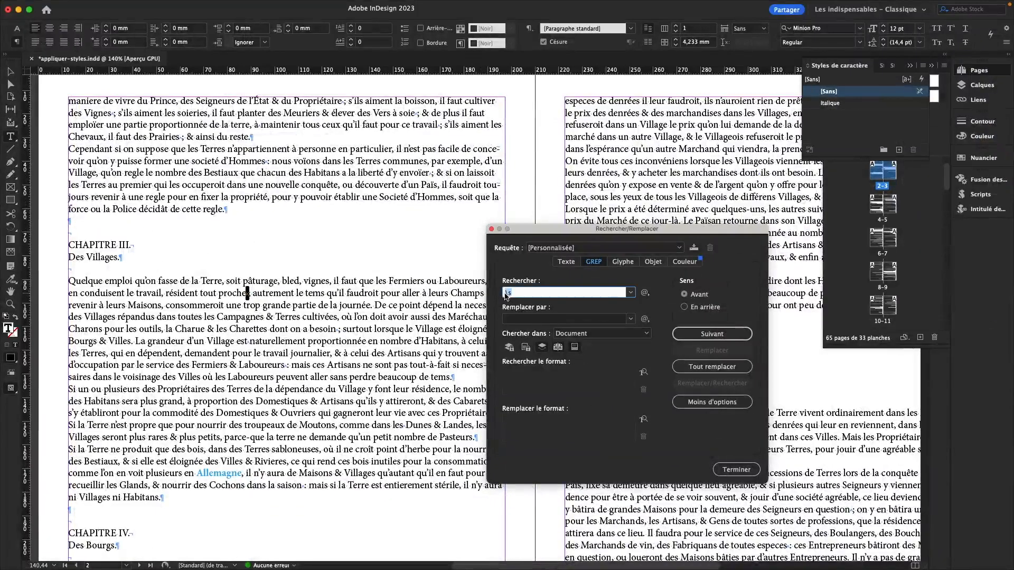
type("~S")
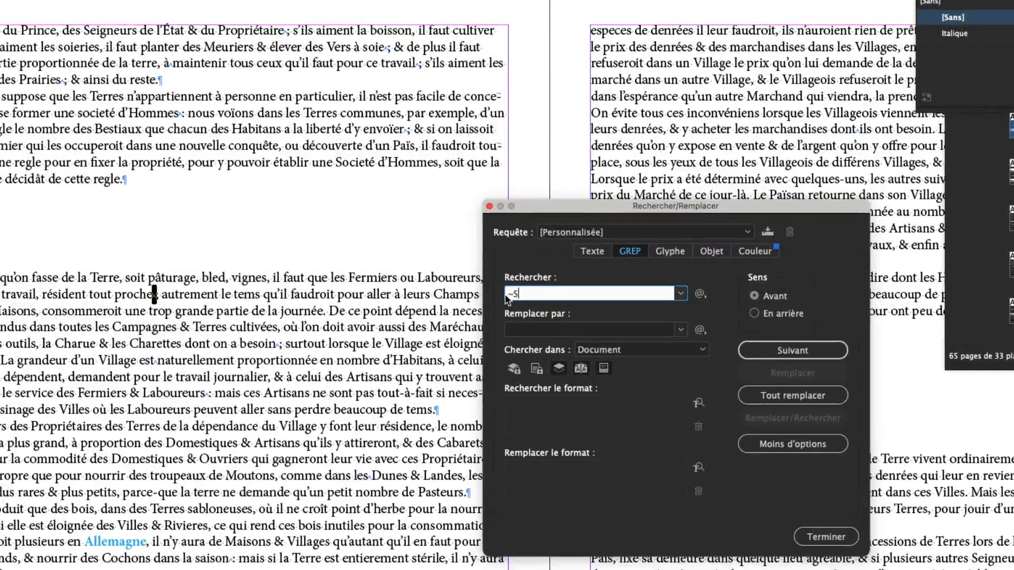
double_click(505, 296)
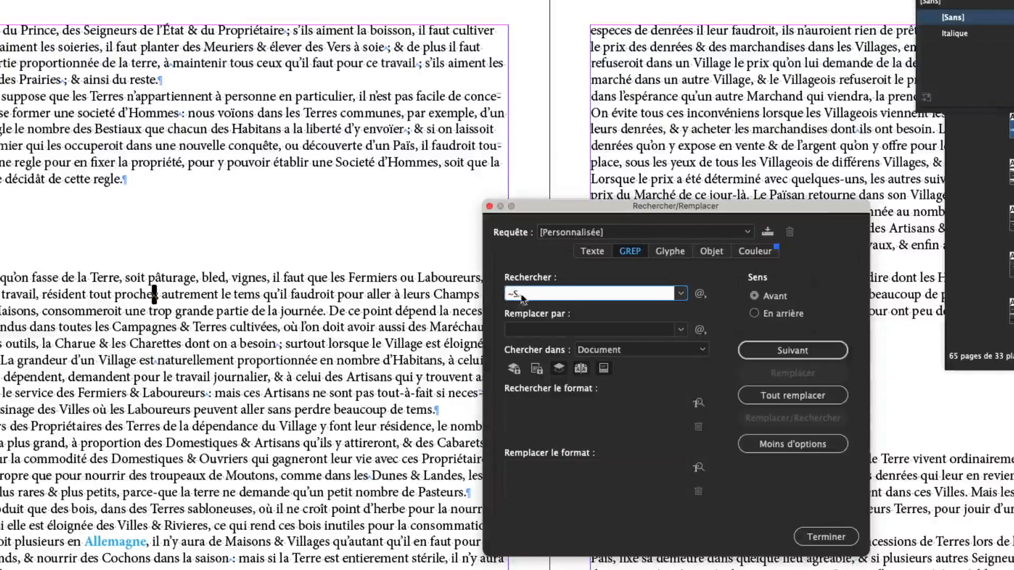
key("BackSpace")
left_click(700, 293)
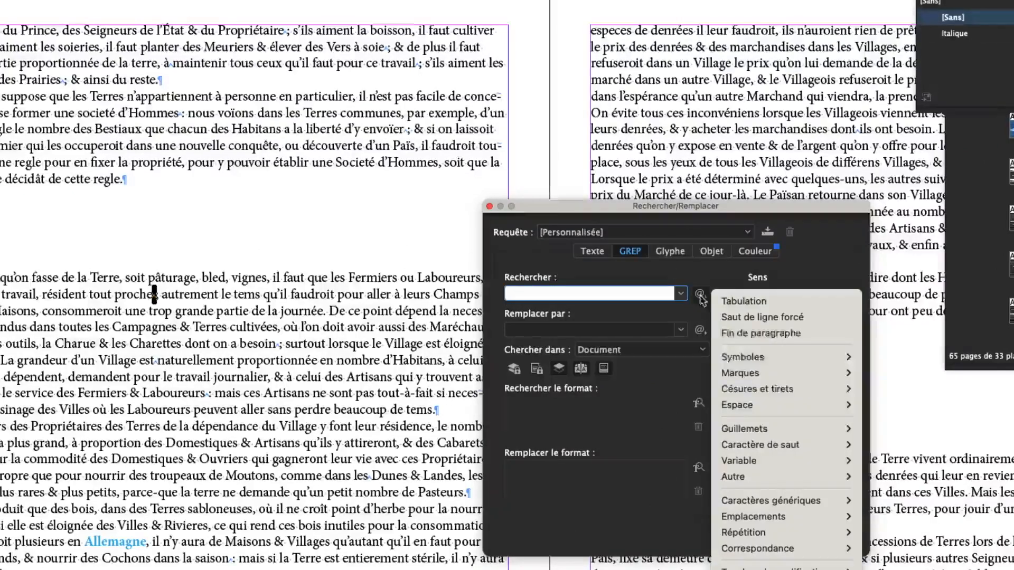
mouse_move(785, 446)
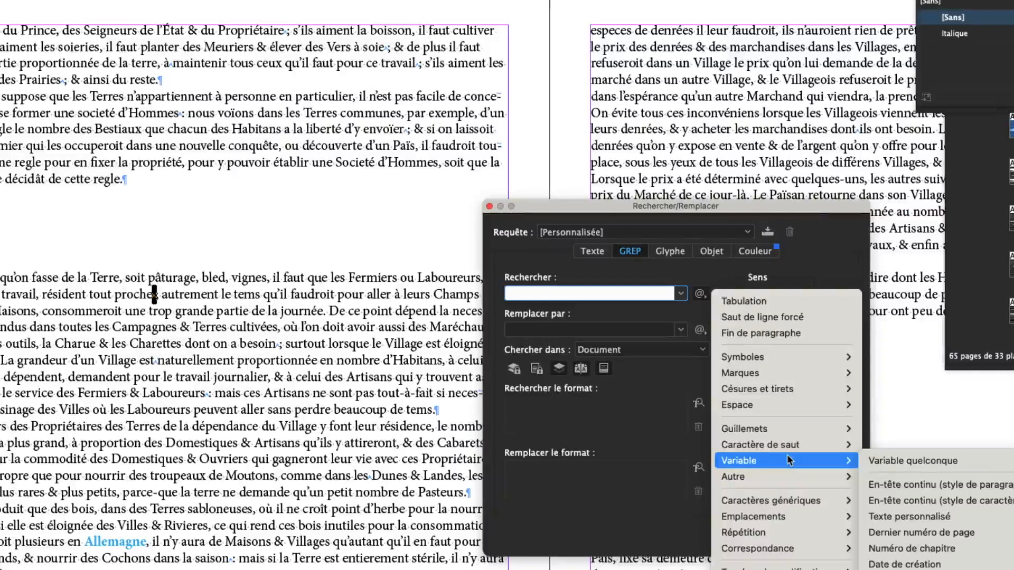
mouse_move(790, 407)
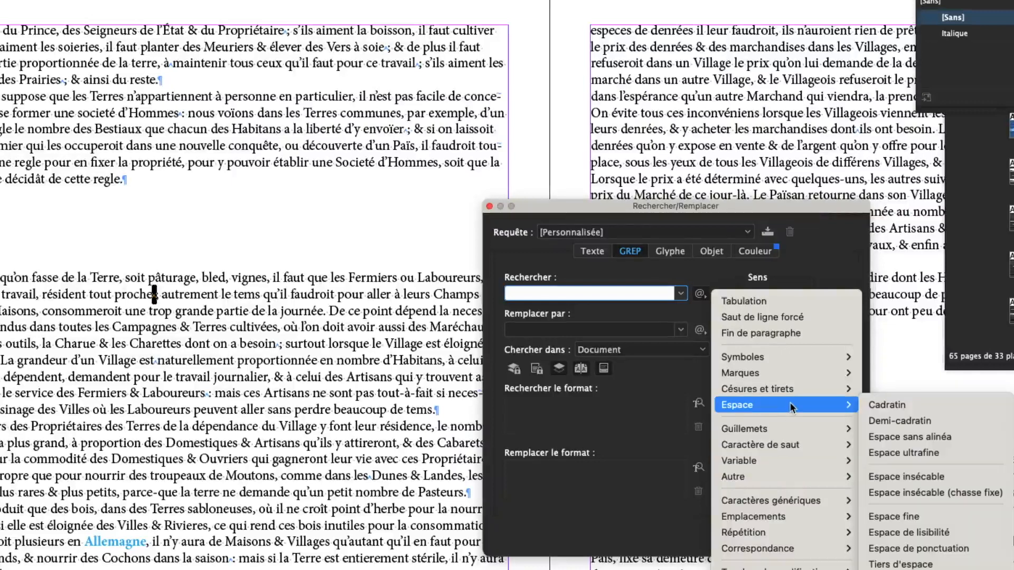
left_click(929, 473)
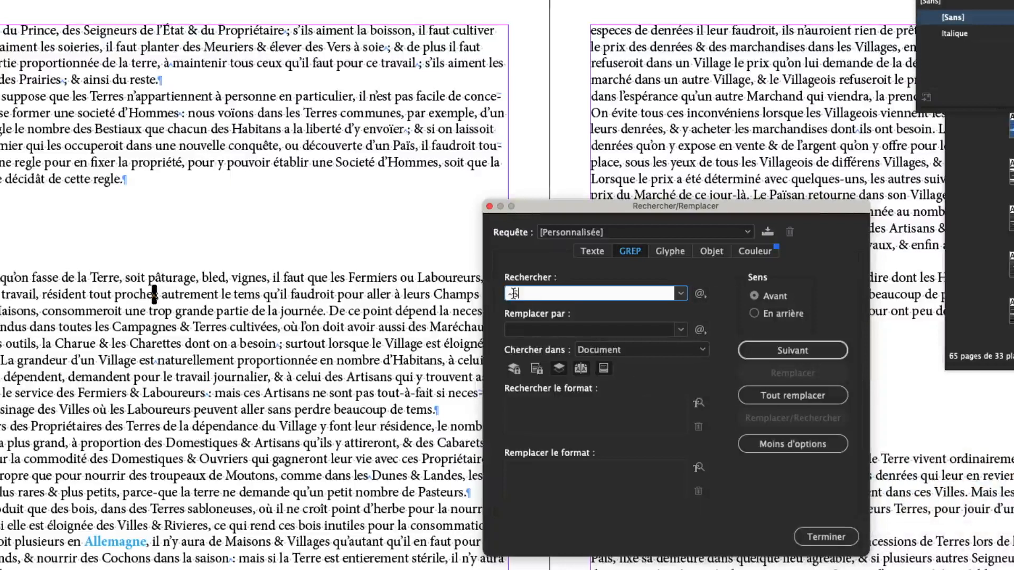
left_click_drag(521, 293, 506, 300)
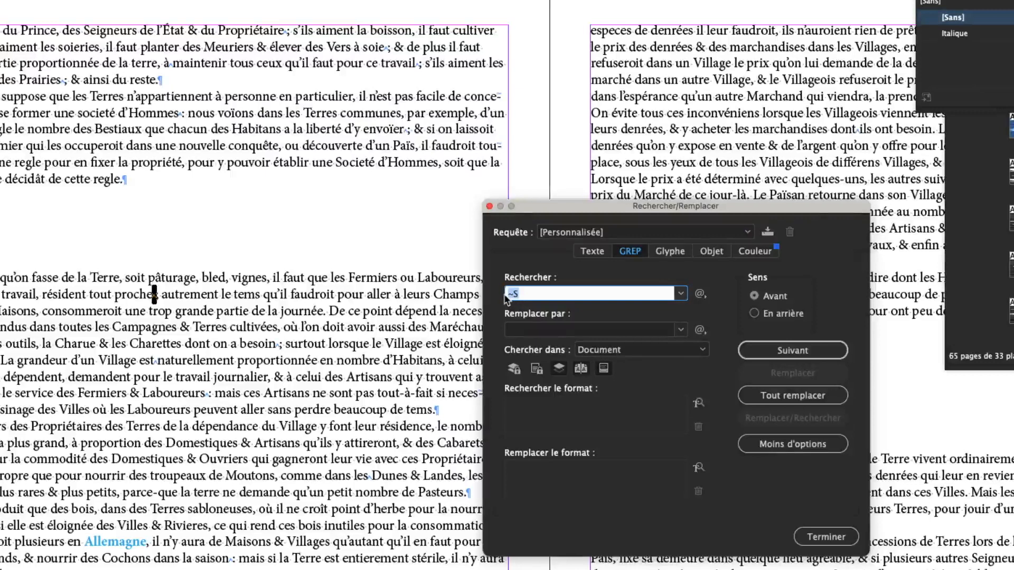
Step: Set the Change To field to the regular space expression \s
left_click(521, 327)
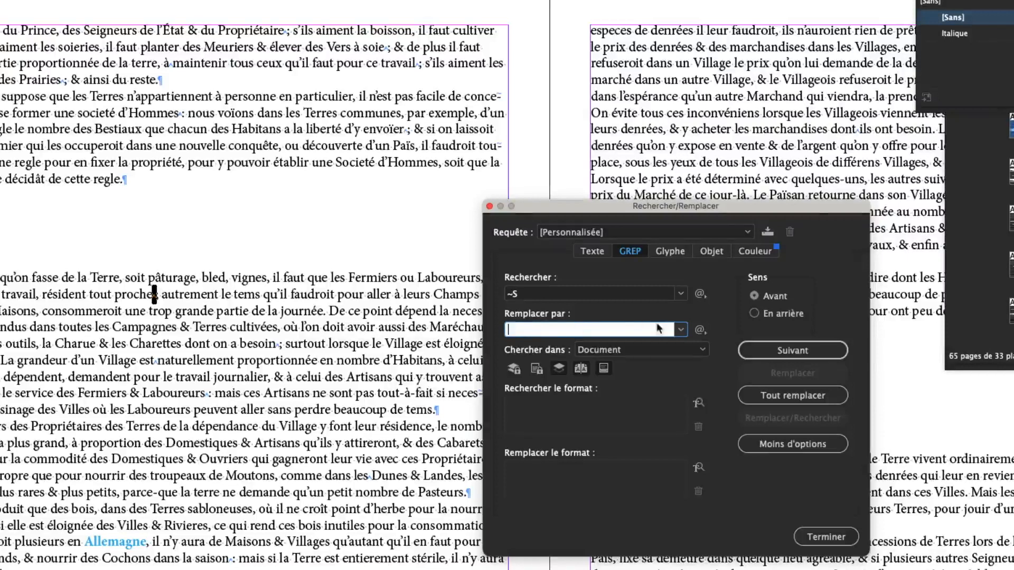
left_click(700, 330)
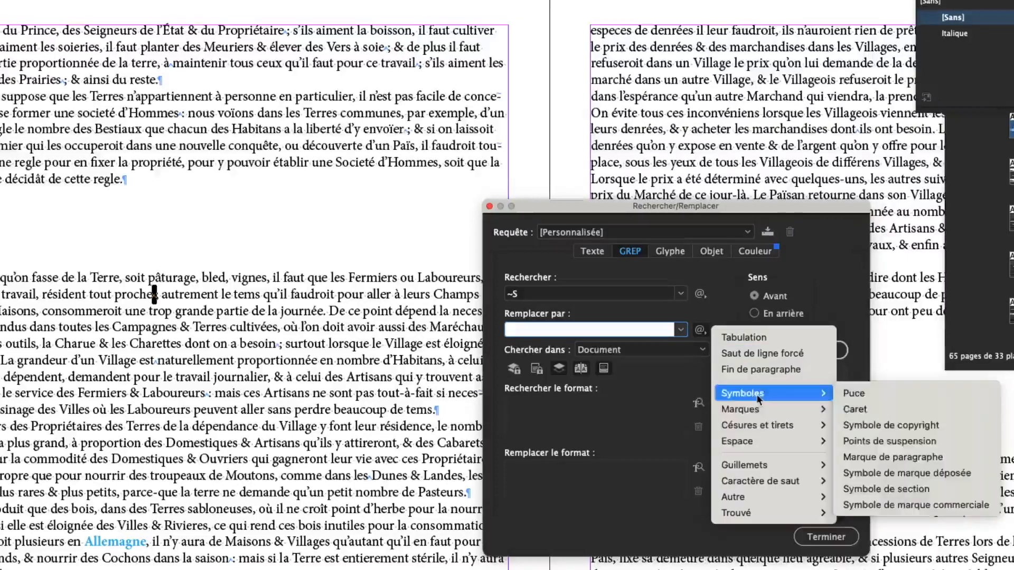
mouse_move(776, 480)
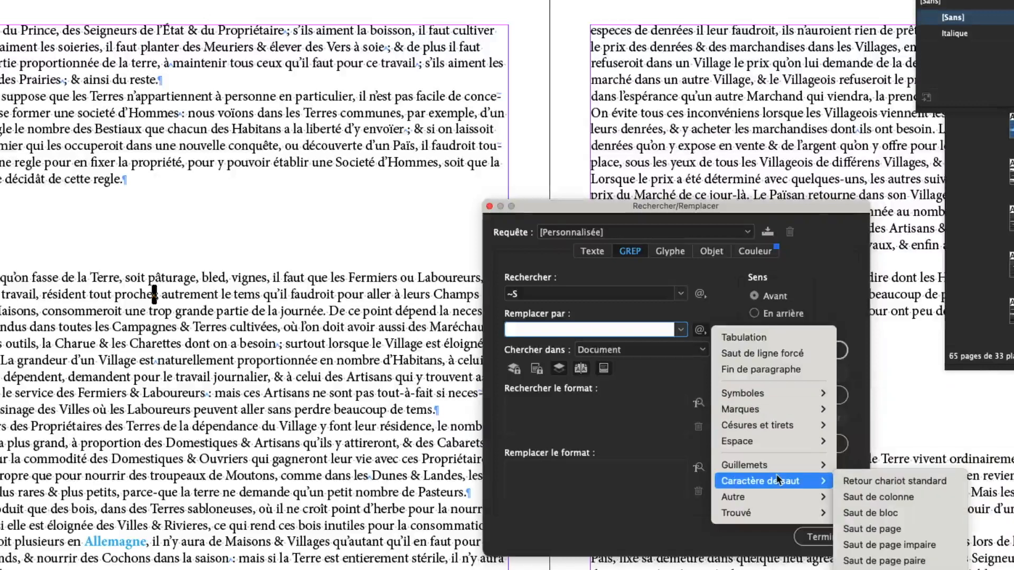
mouse_move(781, 439)
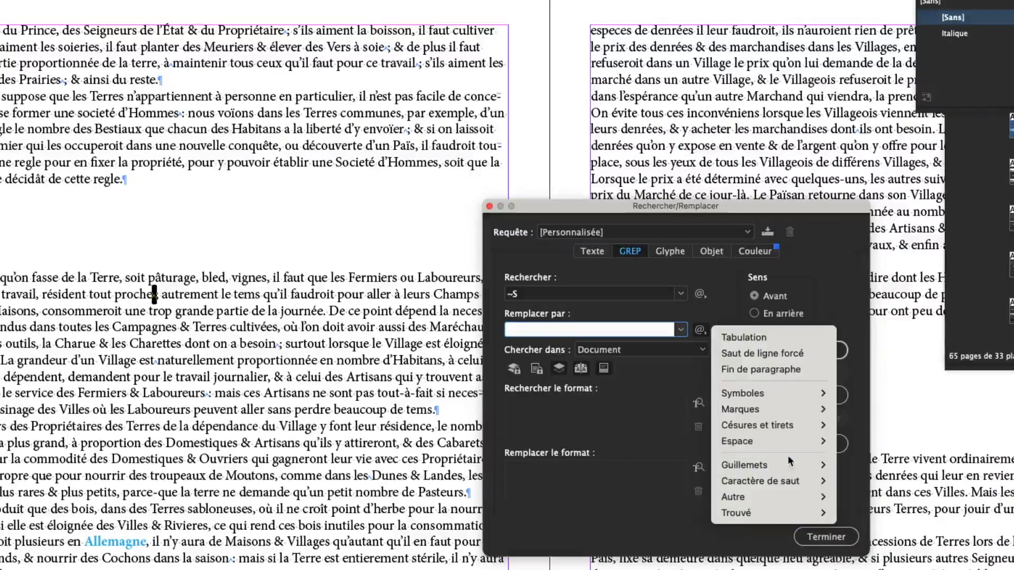
left_click(597, 332)
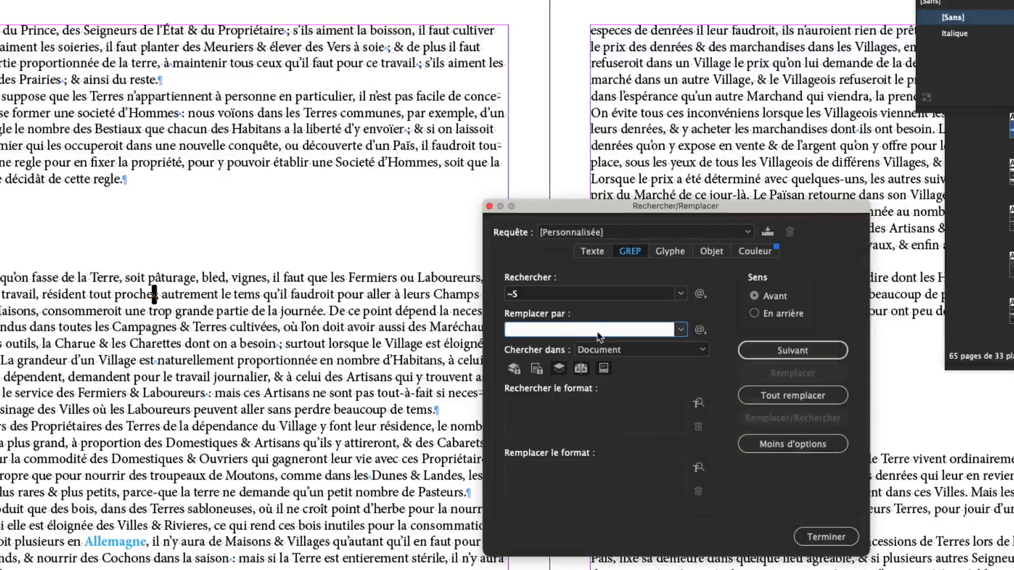
type("\\s")
Step: Find the first nonbreaking space and replace it with a regular space
left_click(765, 352)
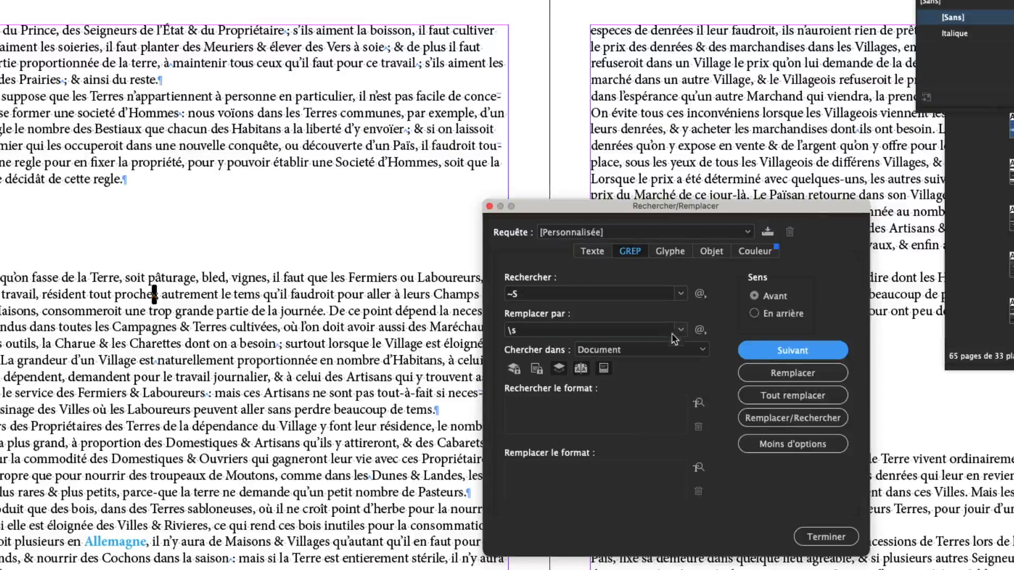
left_click(762, 371)
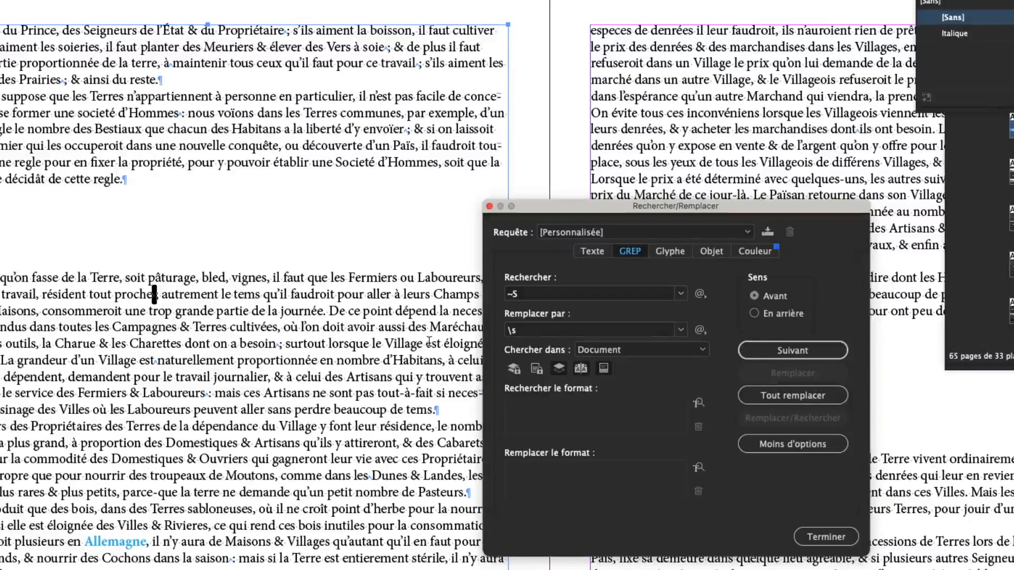
left_click(200, 295)
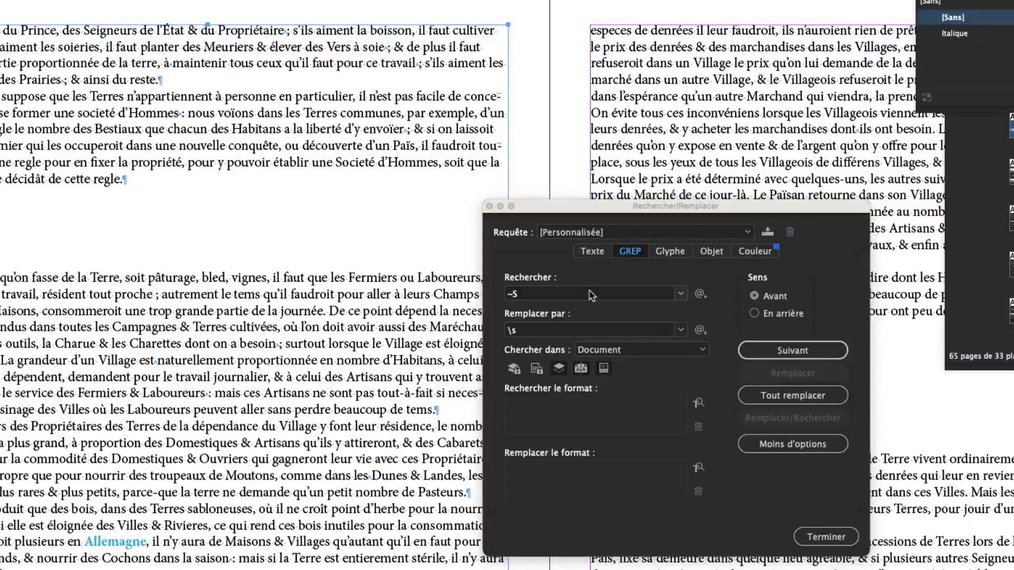
left_click(565, 334)
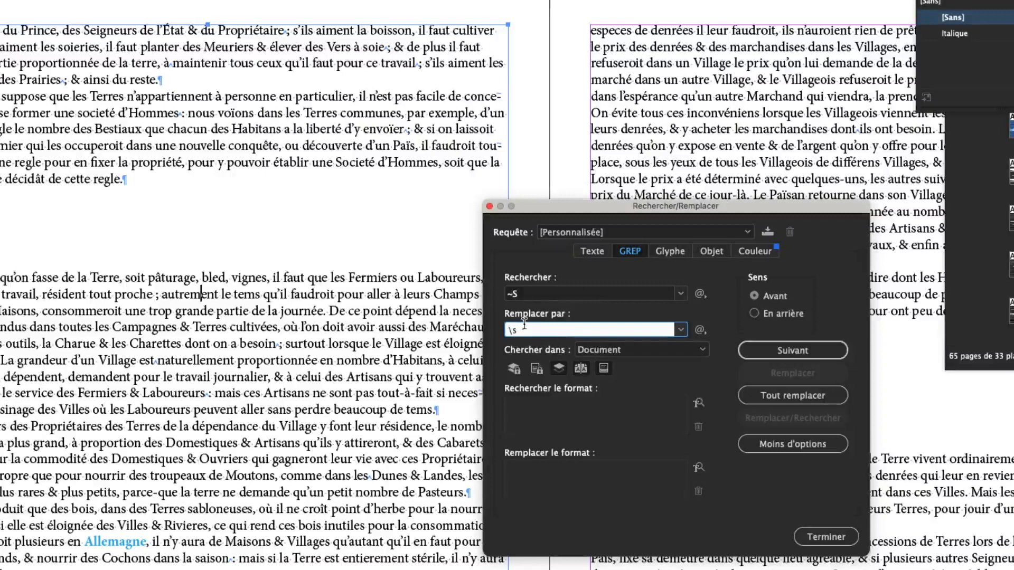